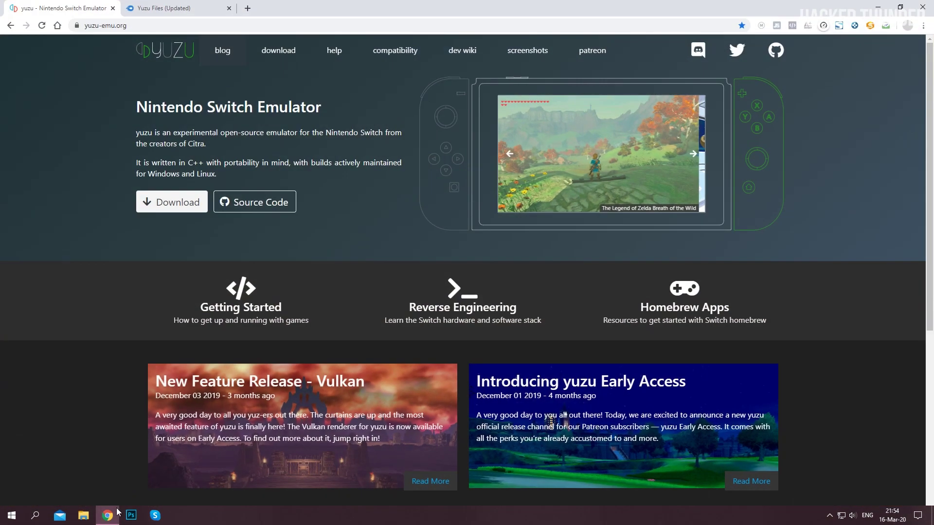
# Step: Download the yuzu installer for Windows x64 from yuzu-emu.org
pyautogui.click(179, 27)
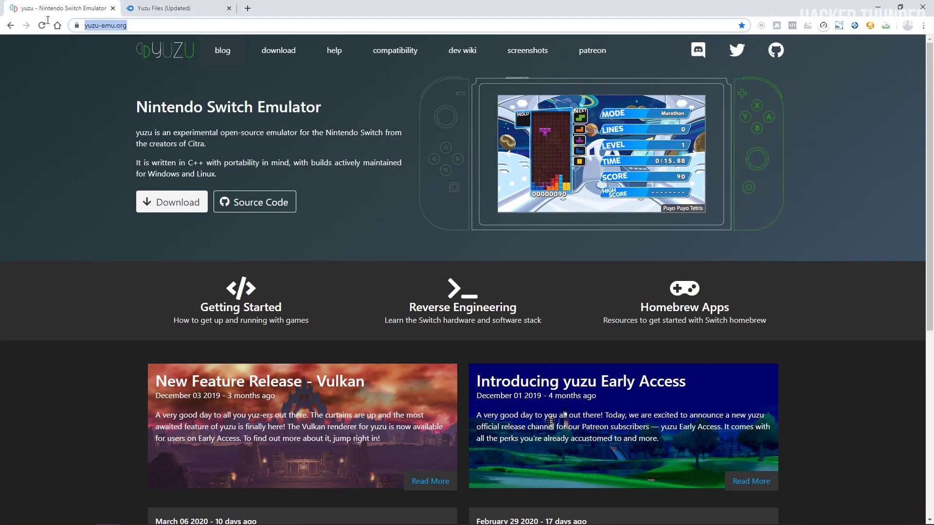
pyautogui.click(179, 27)
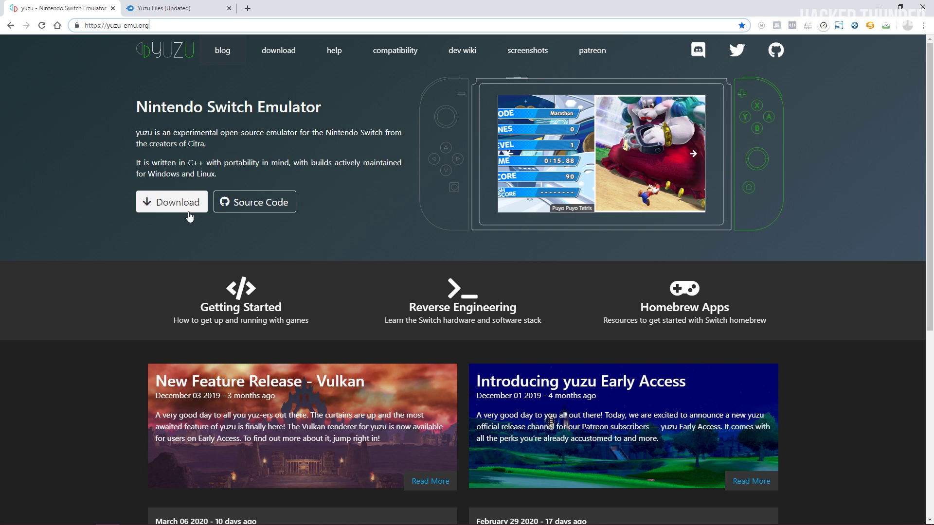
pyautogui.click(173, 206)
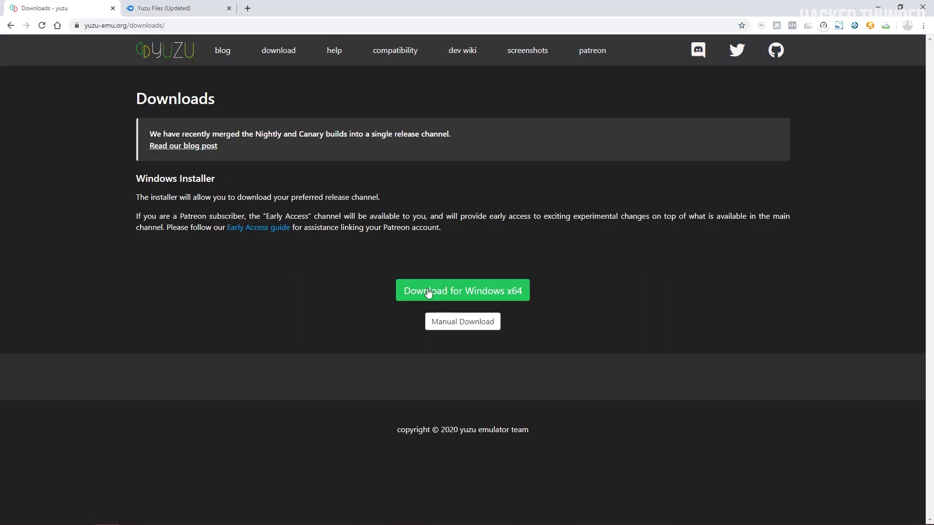
pyautogui.click(428, 292)
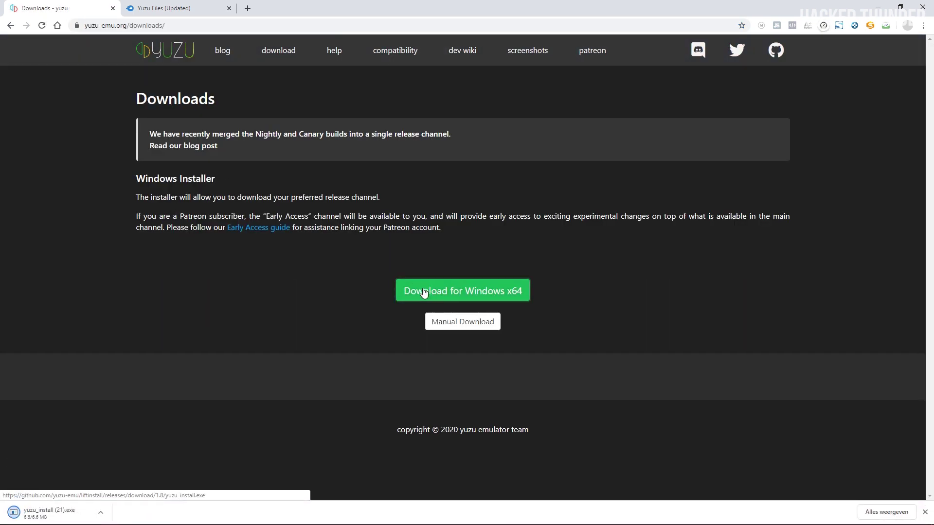
# Step: Install yuzu with a desktop shortcut, exit the installer, and dismiss the emulator's startup warnings
pyautogui.click(54, 513)
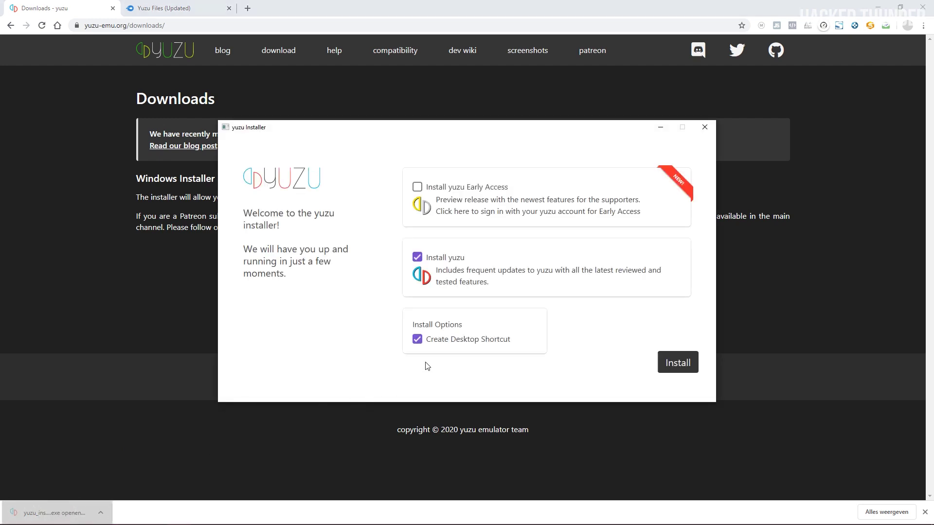
pyautogui.click(679, 365)
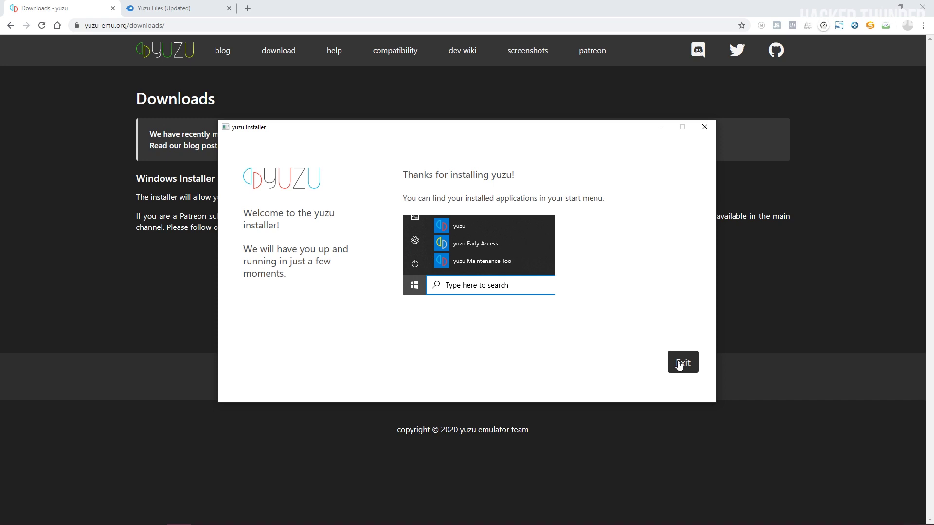
pyautogui.click(683, 362)
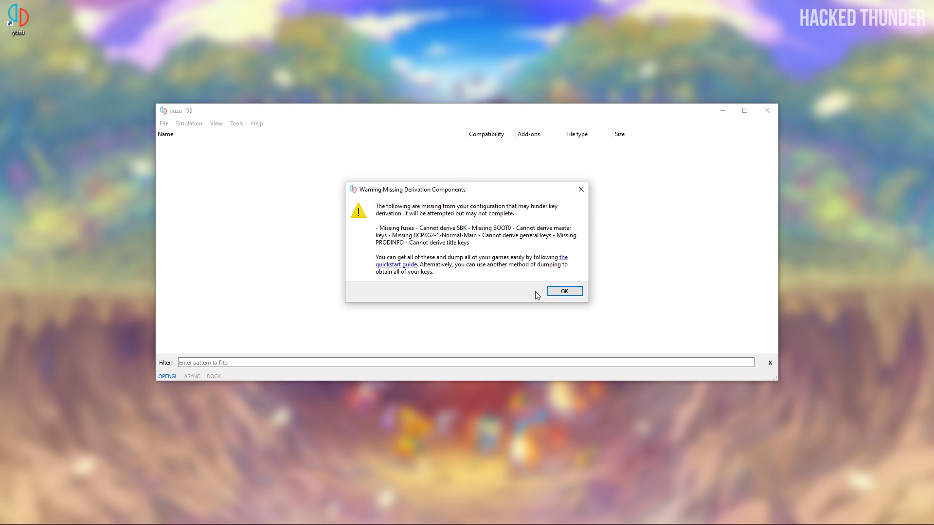
pyautogui.click(564, 291)
pyautogui.click(537, 264)
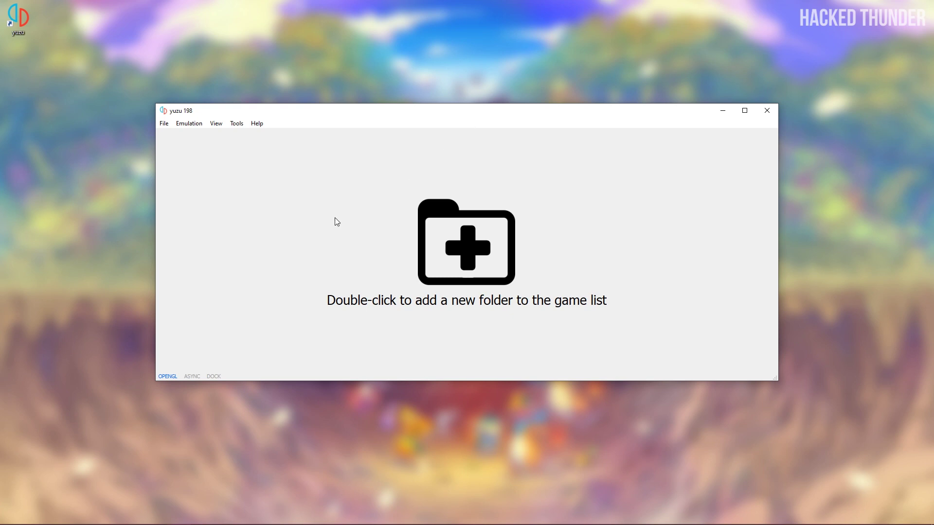
# Step: Switch to the browser and download the Yuzu Files (Updated) archive from its MediaFire page
pyautogui.click(107, 515)
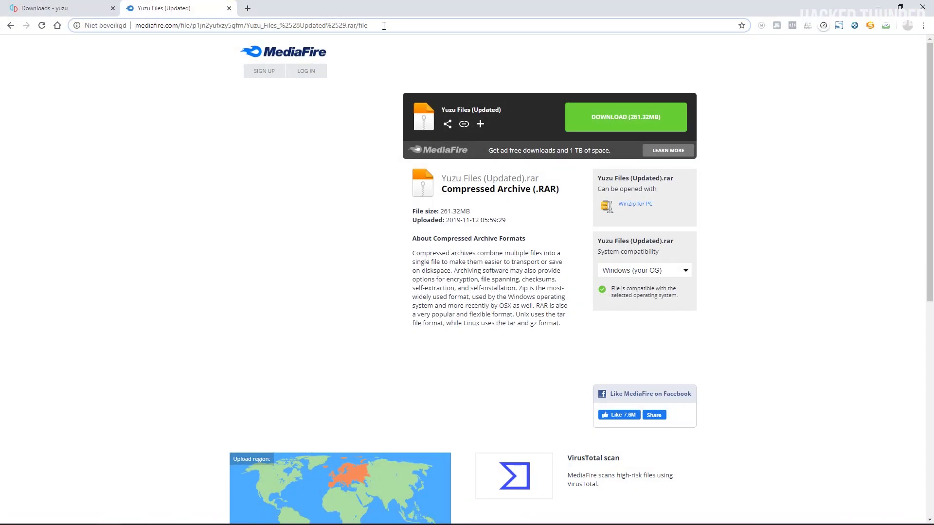
pyautogui.click(449, 23)
pyautogui.click(461, 26)
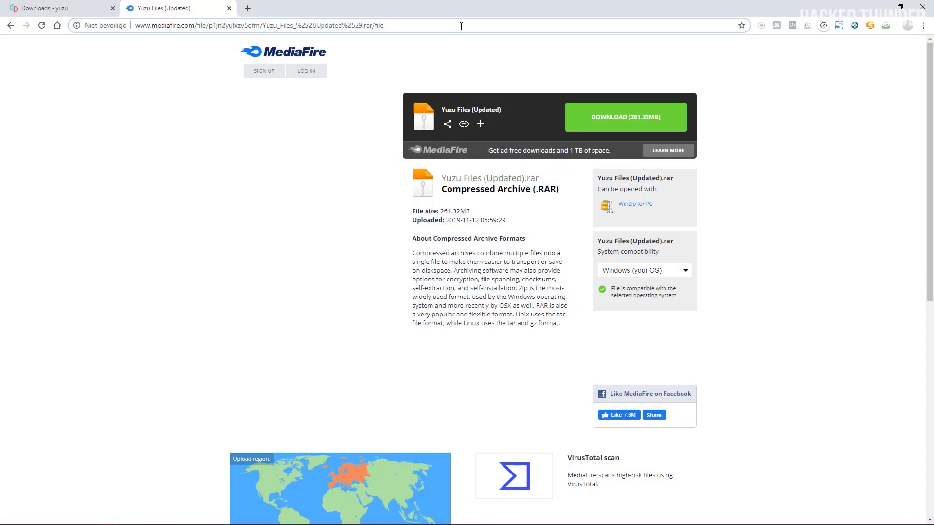
pyautogui.click(627, 115)
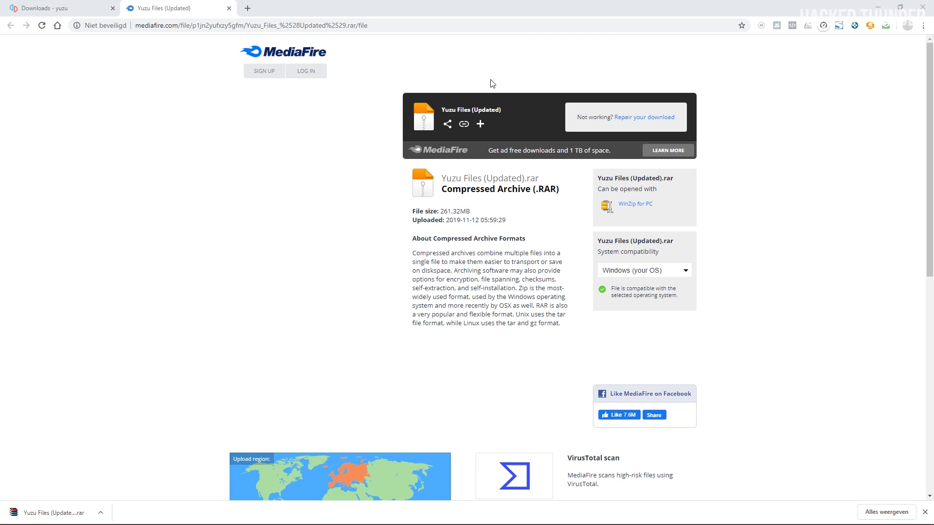
# Step: Open the downloaded archive in WinRAR and show the contents of its Yuzu Files (Updated) folder beside the yuzu window
pyautogui.click(68, 513)
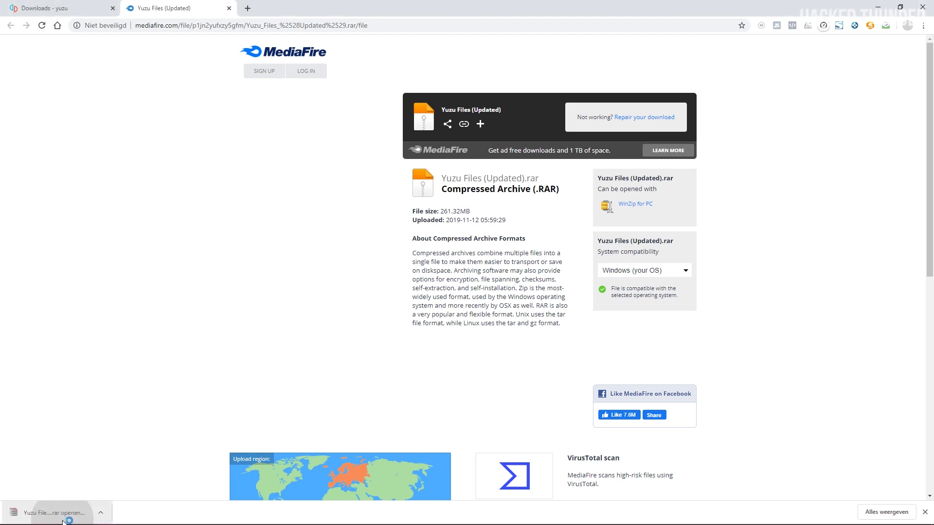
pyautogui.click(877, 7)
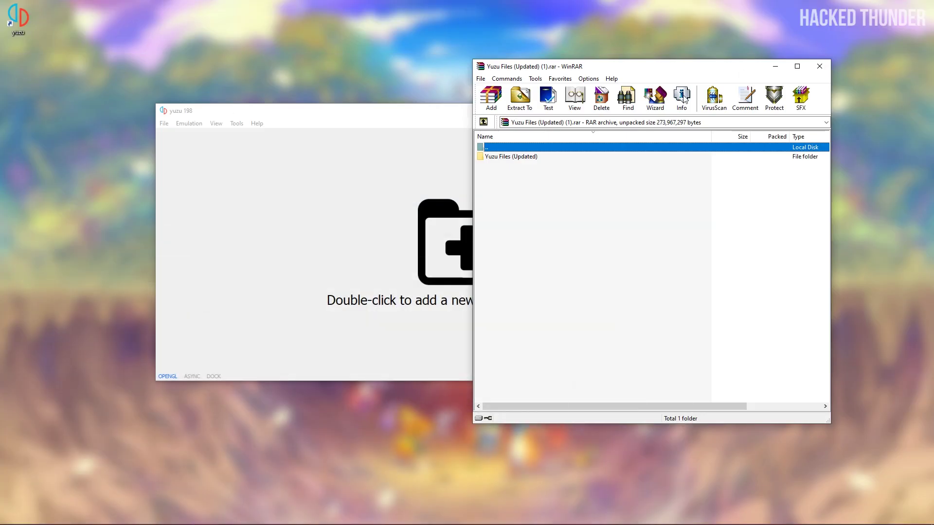
pyautogui.click(521, 158)
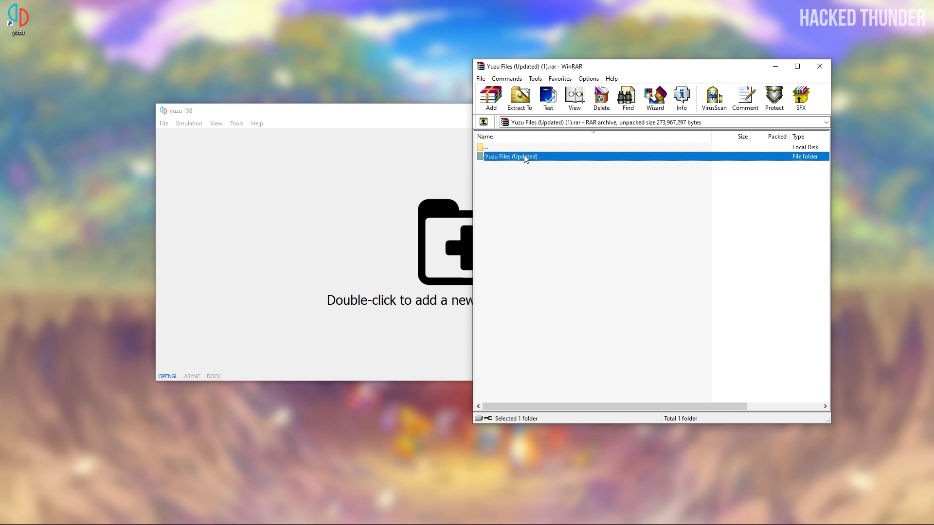
pyautogui.doubleClick(525, 158)
pyautogui.moveTo(573, 66); pyautogui.dragTo(648, 72)
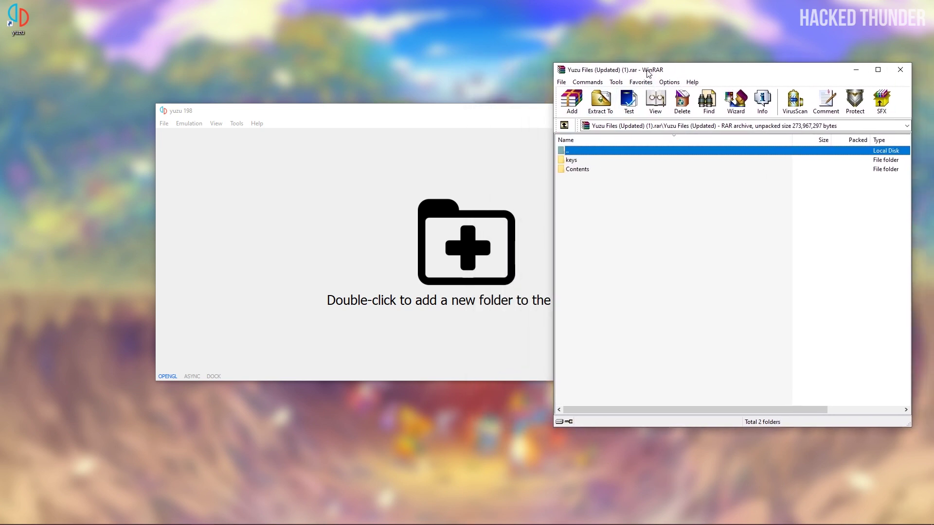
# Step: Open the yuzu data folder from the emulator and copy the archive's keys folder into it
pyautogui.click(372, 112)
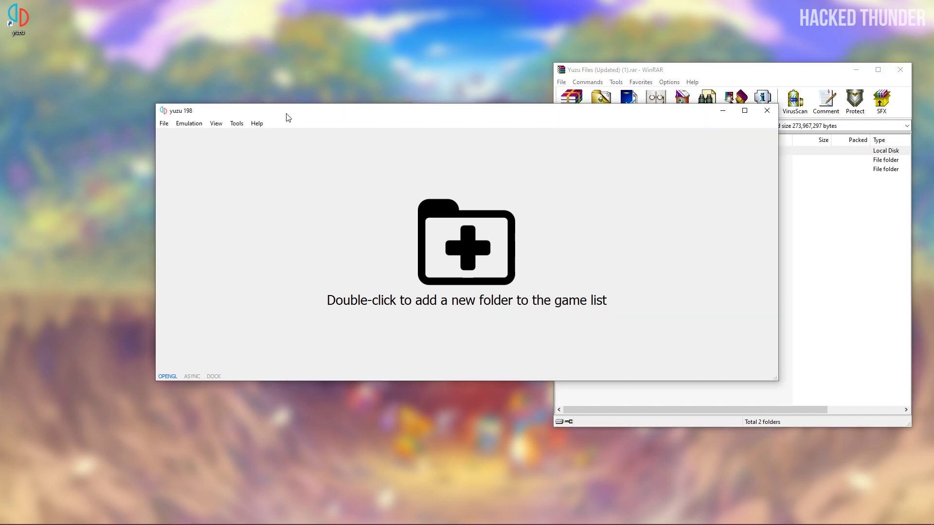
pyautogui.moveTo(286, 114); pyautogui.dragTo(254, 114)
pyautogui.click(132, 124)
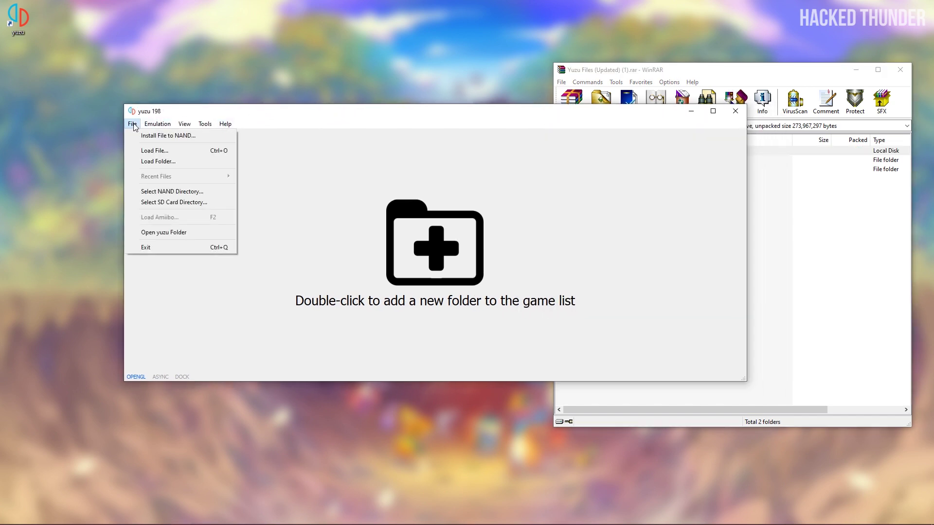
pyautogui.click(162, 232)
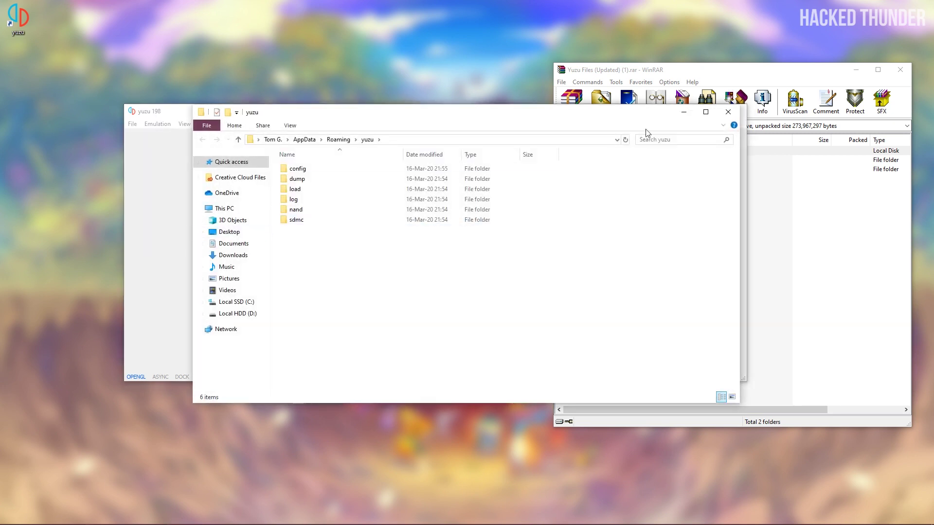
pyautogui.click(737, 74)
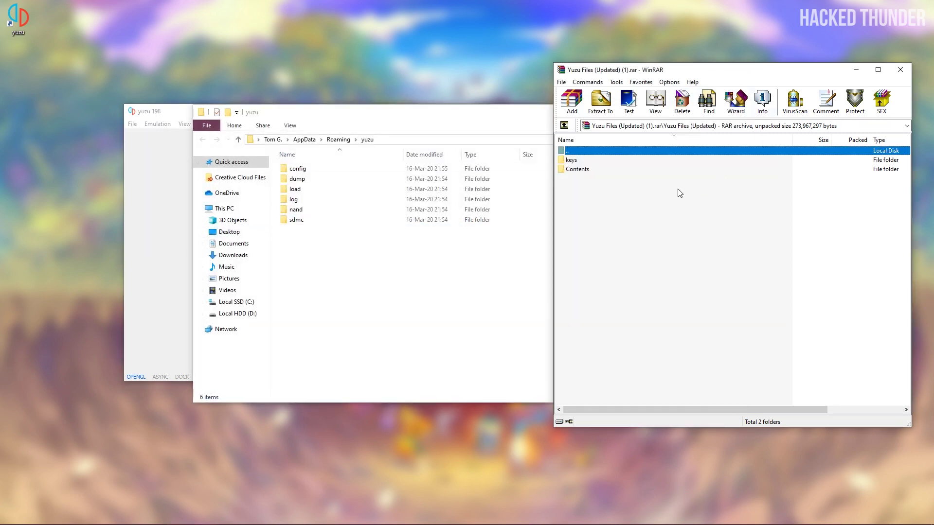
pyautogui.click(586, 161)
pyautogui.moveTo(586, 161); pyautogui.dragTo(331, 258)
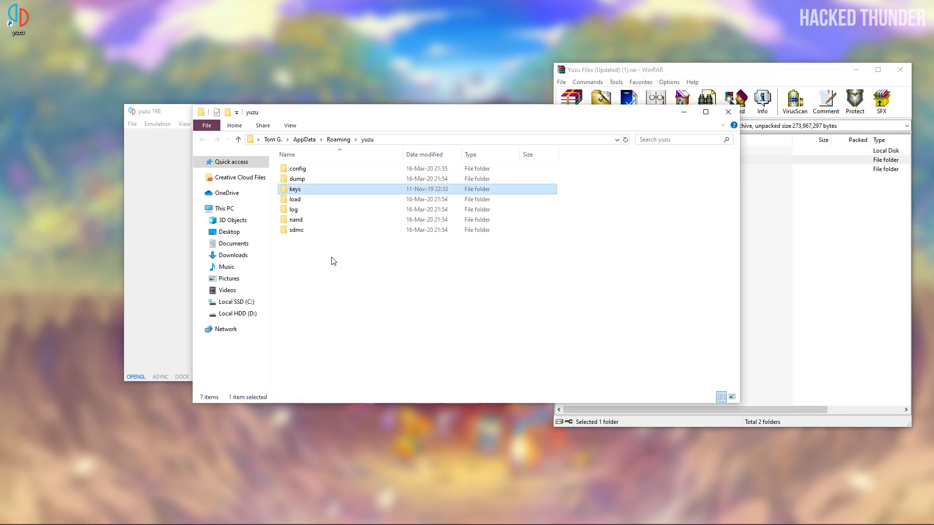
# Step: Copy the archive's Contents folder into the nand > system folder of the yuzu data folder
pyautogui.click(674, 73)
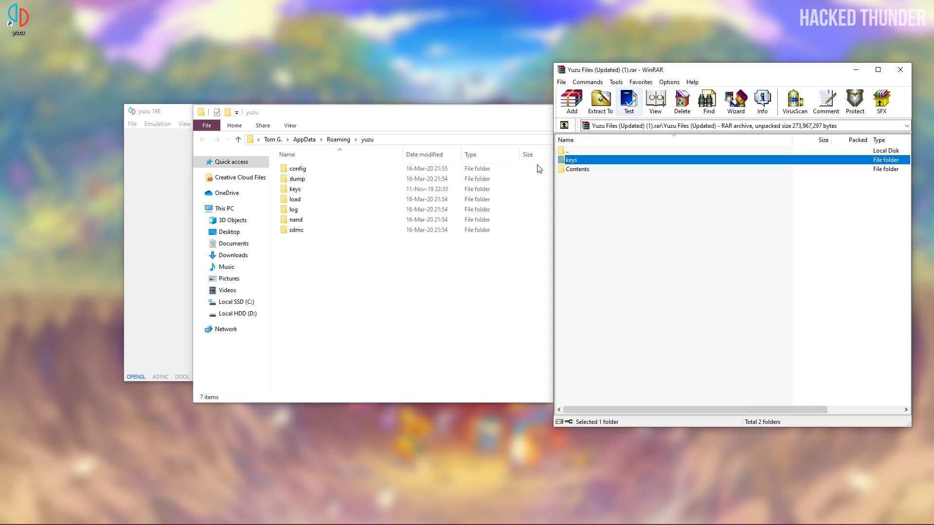
pyautogui.click(329, 116)
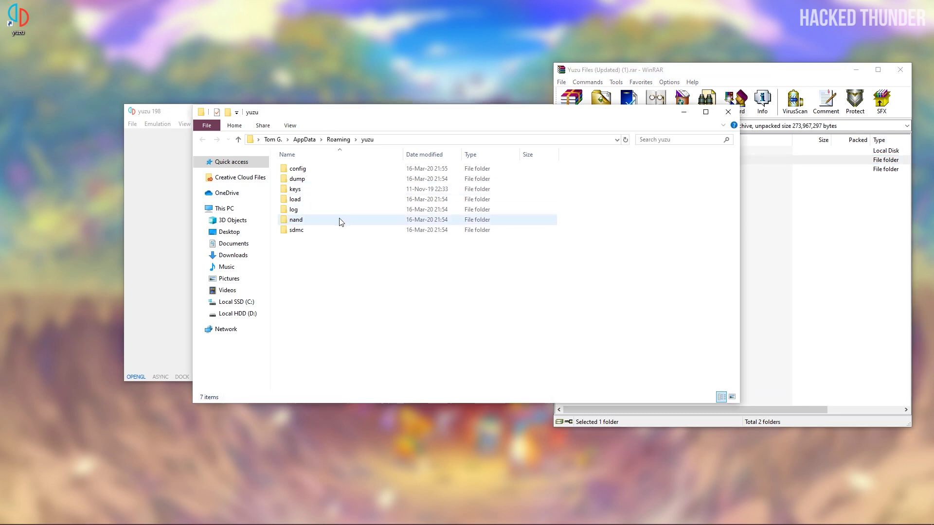
pyautogui.doubleClick(312, 220)
pyautogui.click(316, 175)
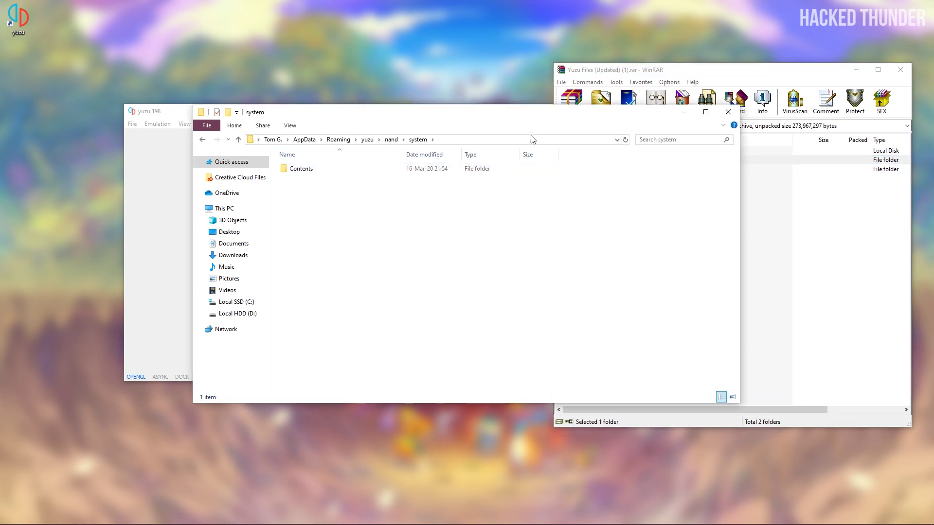
pyautogui.click(696, 74)
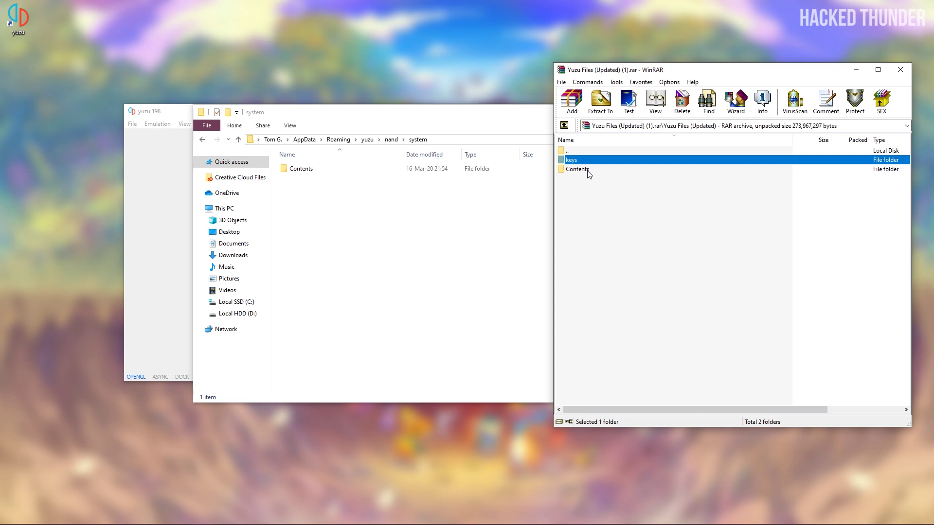
pyautogui.moveTo(589, 173); pyautogui.dragTo(302, 202)
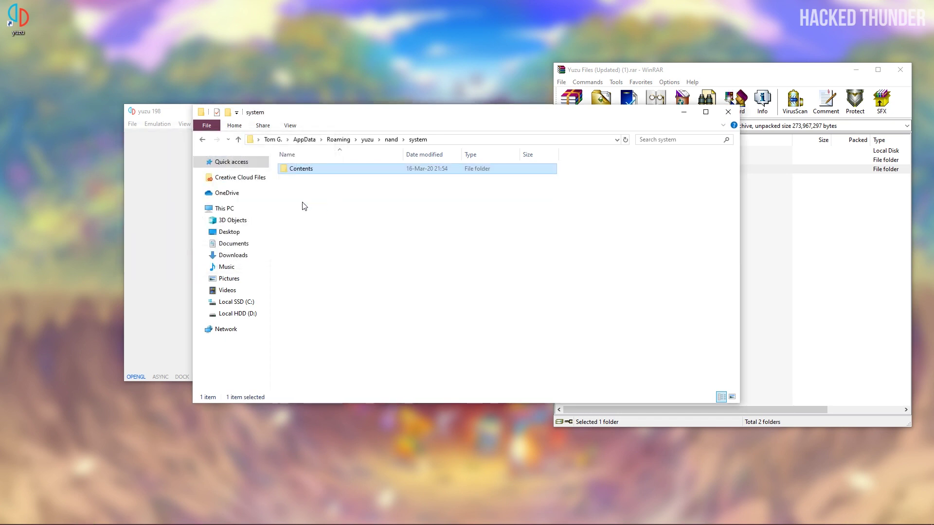
# Step: Close the system folder and the archive, and reposition the yuzu window on the desktop
pyautogui.click(728, 112)
pyautogui.click(900, 69)
pyautogui.moveTo(553, 114); pyautogui.dragTo(589, 120)
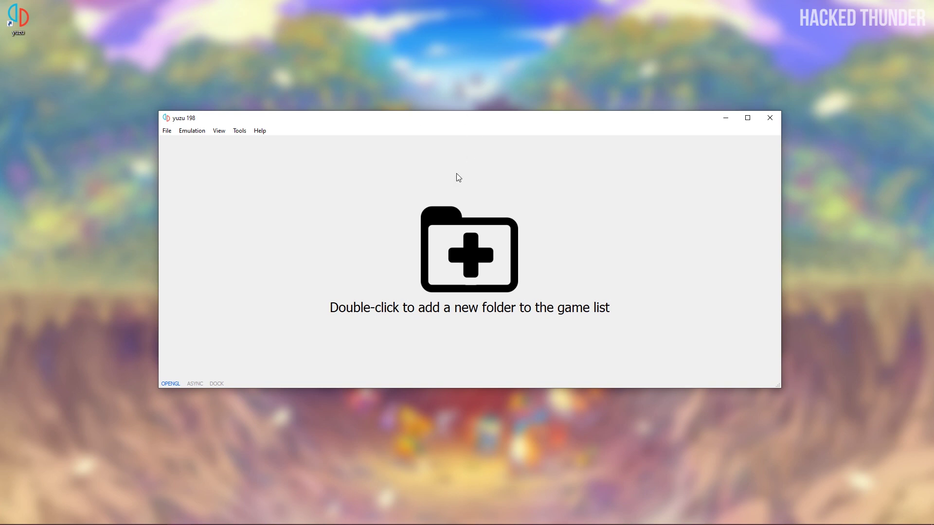
# Step: Enable asynchronous GPU emulation in yuzu's graphics configuration, keeping OpenGL as the API
pyautogui.click(192, 132)
pyautogui.click(202, 190)
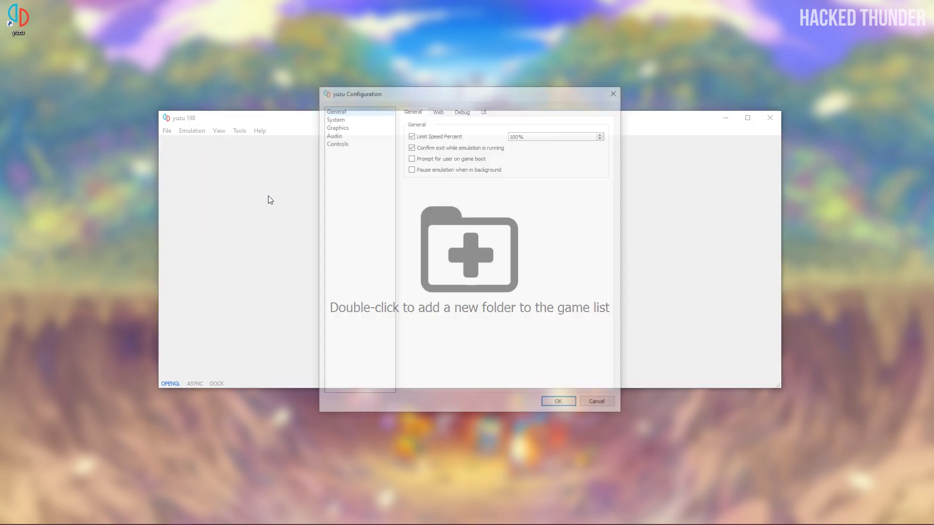
pyautogui.click(364, 121)
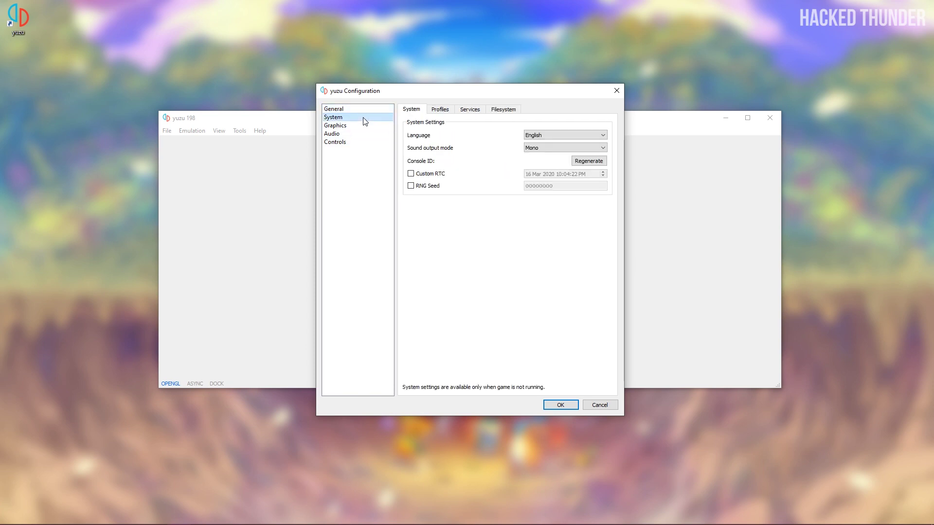
pyautogui.click(355, 127)
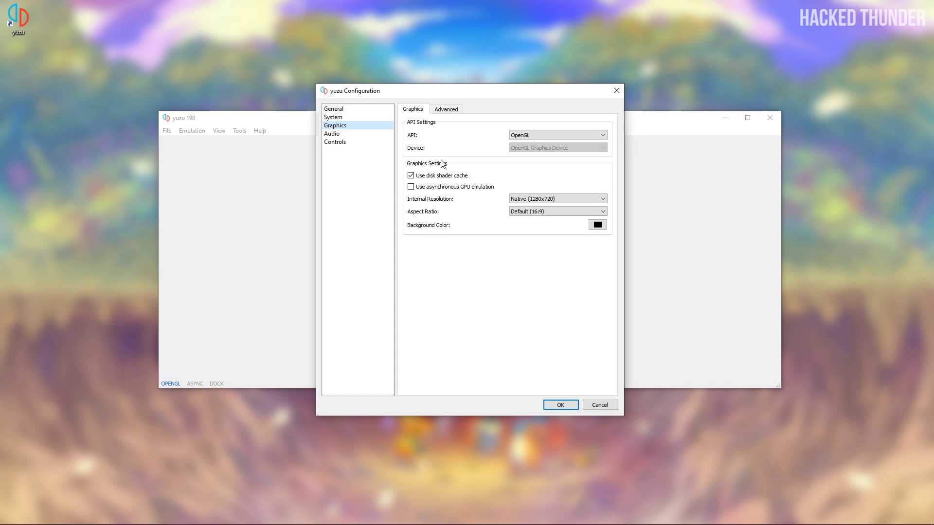
pyautogui.click(421, 189)
pyautogui.click(534, 136)
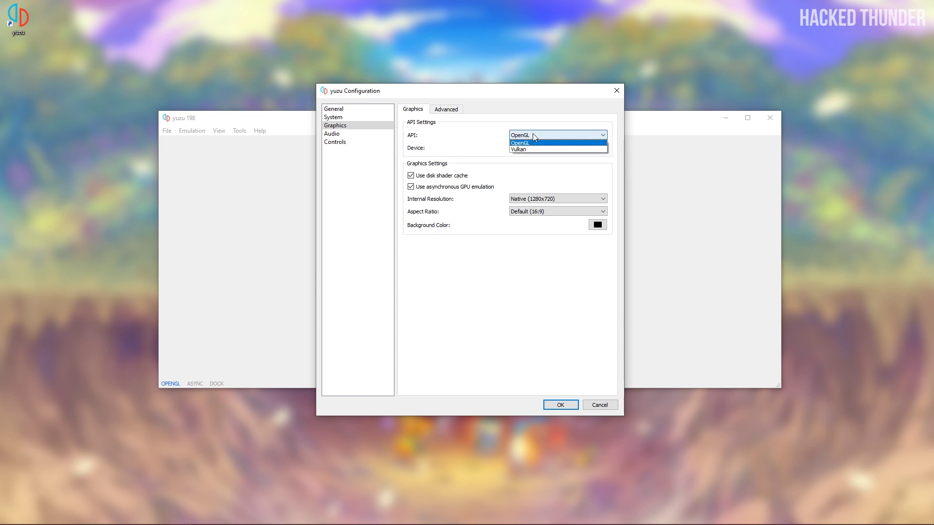
pyautogui.click(479, 145)
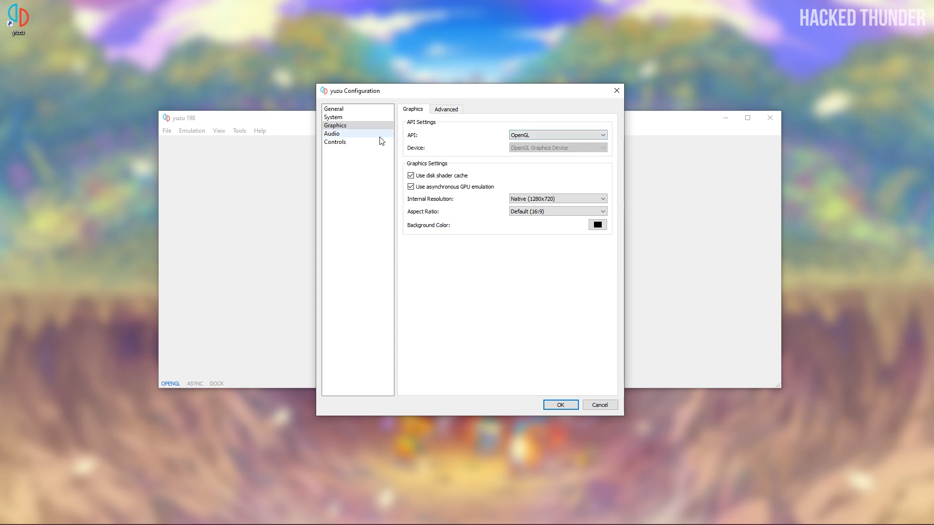
# Step: Review the audio settings and the handheld controller's input mapping, and save the yuzu configuration
pyautogui.click(358, 135)
pyautogui.click(358, 142)
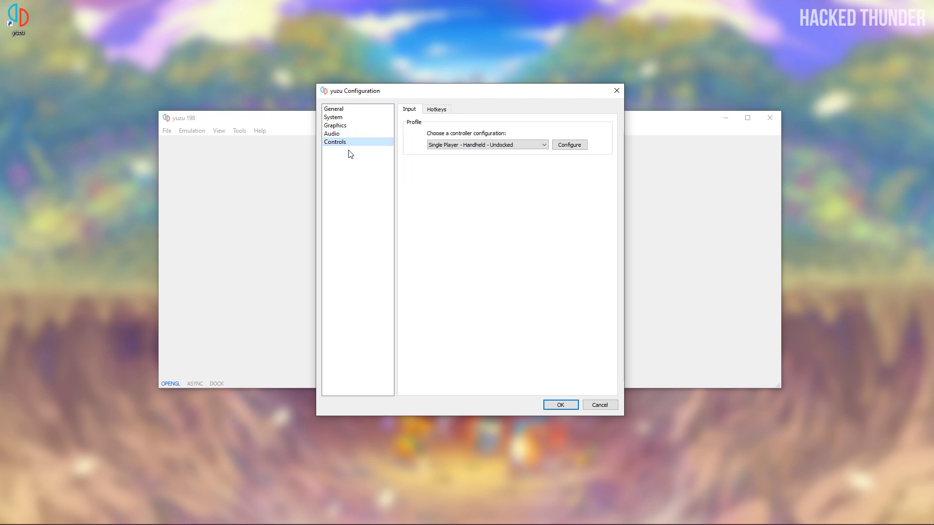
pyautogui.click(568, 145)
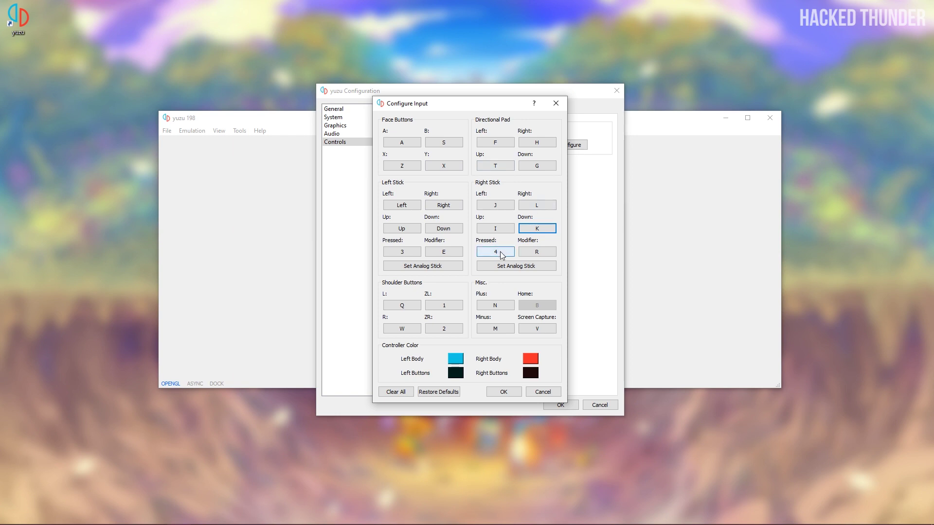
pyautogui.click(502, 392)
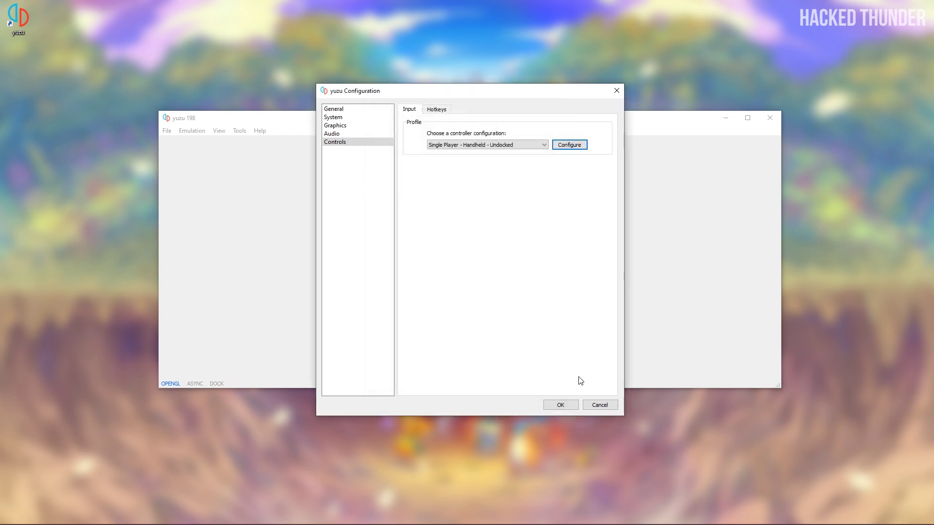
pyautogui.click(561, 405)
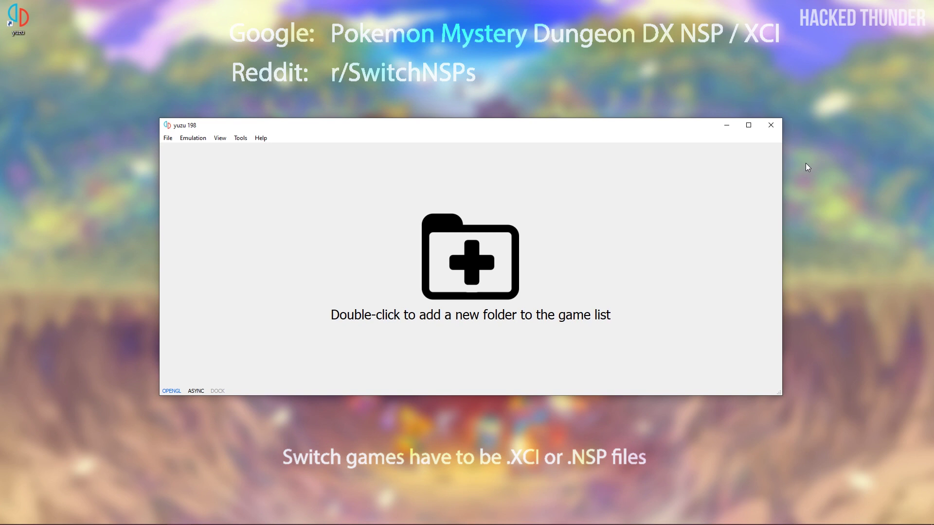
# Step: Add the Switch folder inside Iso's on Local HDD (D:) to the game list
pyautogui.doubleClick(312, 256)
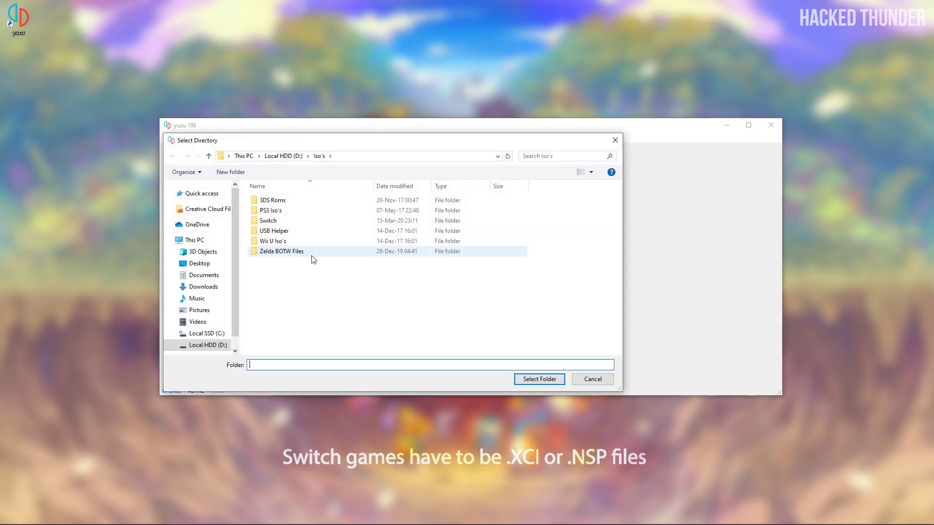
pyautogui.click(301, 224)
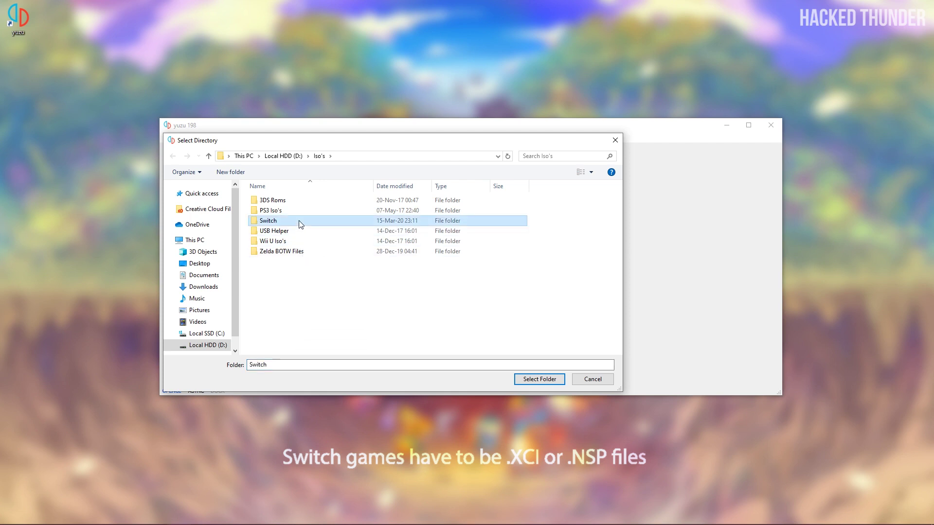
pyautogui.click(535, 379)
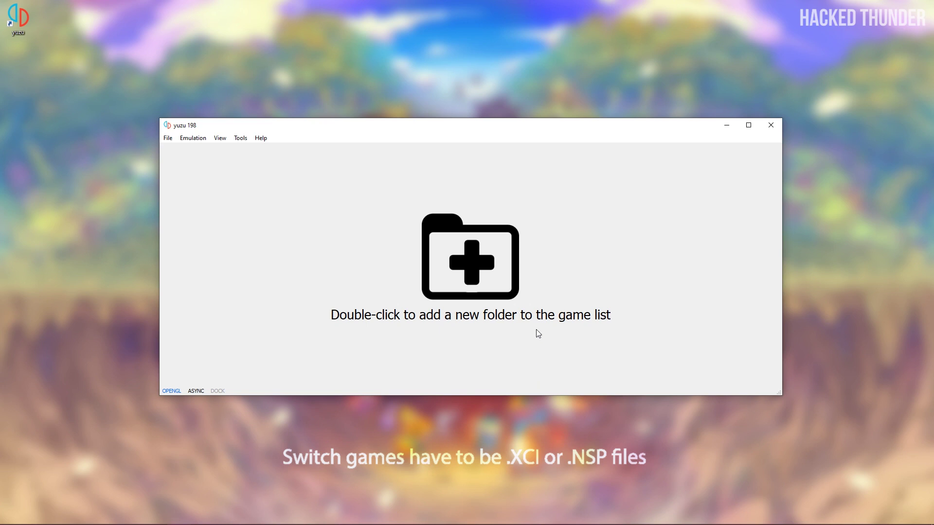
# Step: Launch Pokémon Mystery Dungeon Rescue Team DX from the game list and move its window higher on the desktop
pyautogui.scroll(-2, 419, 244)
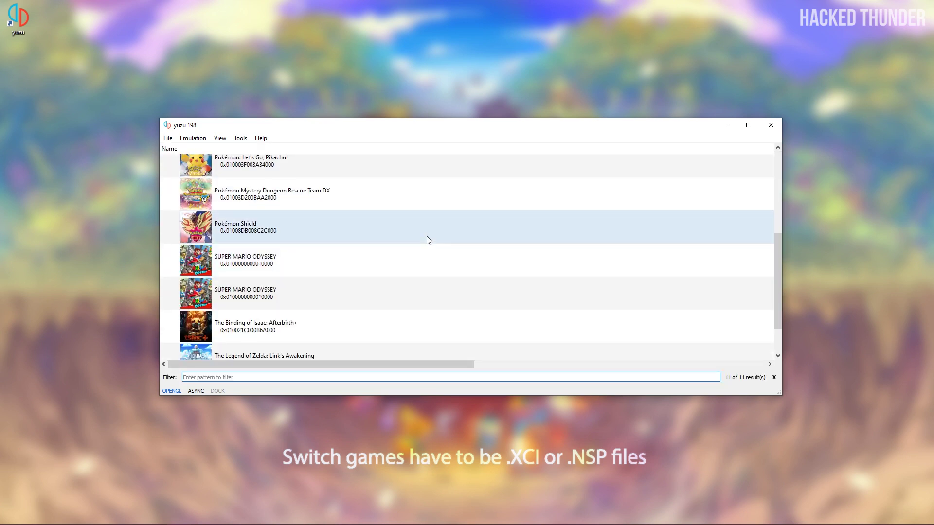
pyautogui.click(333, 199)
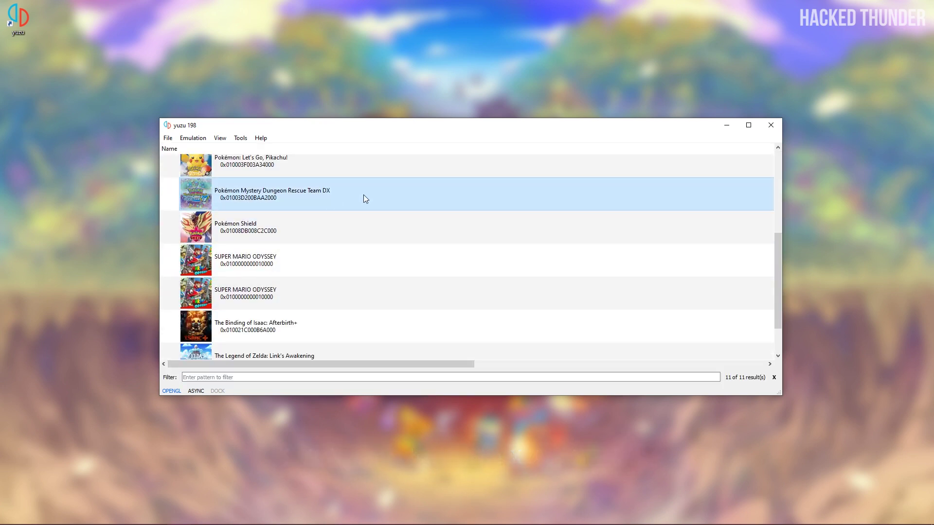
pyautogui.scroll(2, 361, 282)
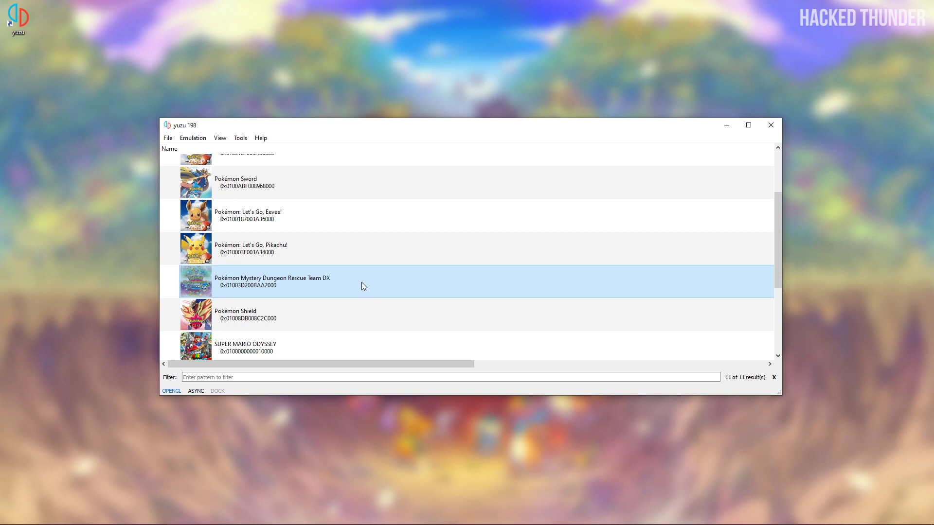
pyautogui.doubleClick(361, 283)
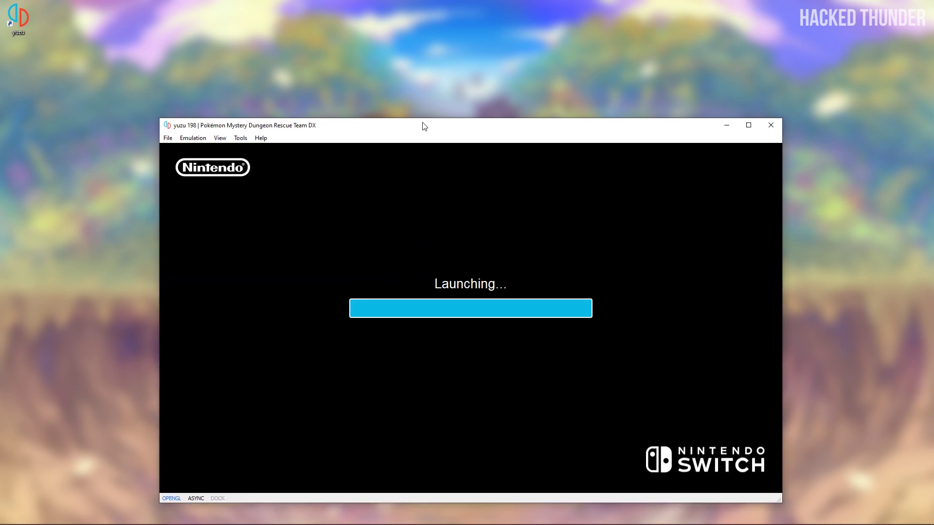
pyautogui.moveTo(424, 126); pyautogui.dragTo(430, 81)
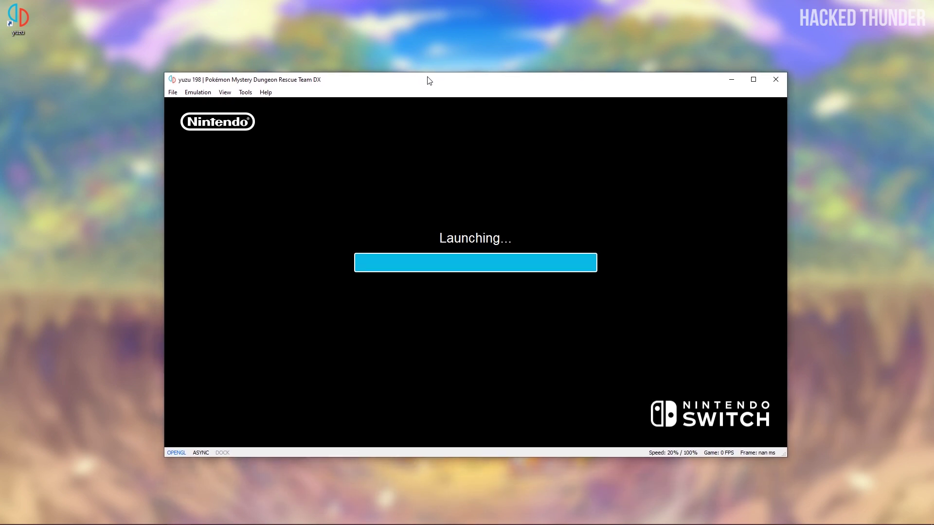